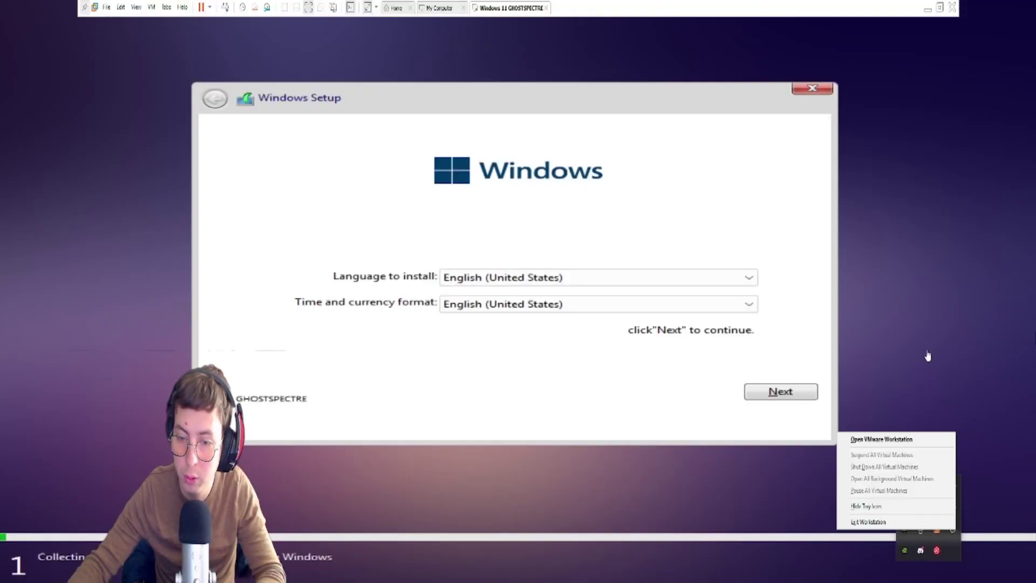
- Set the Windows Setup time and currency format to French (France) and continue to the operating system selection
{"action": "left_click", "coordinate": [927, 356]}
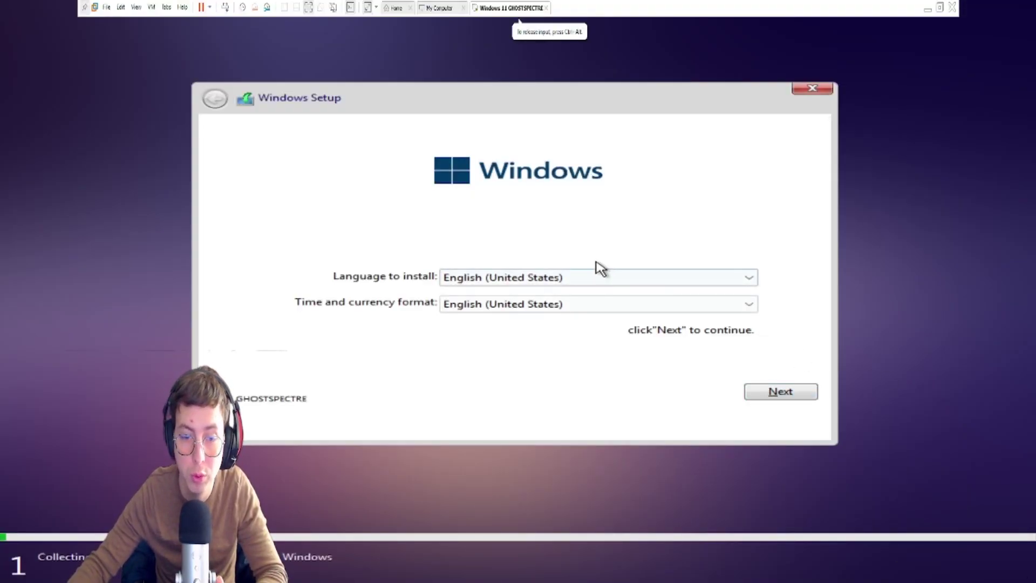
{"action": "left_click", "coordinate": [577, 305]}
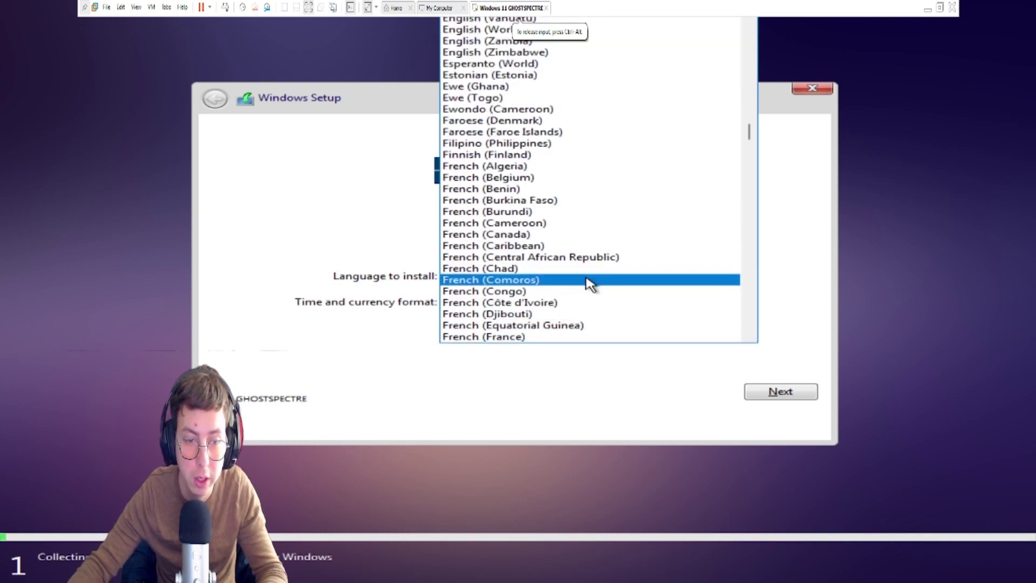
{"action": "scroll", "coordinate": [576, 285], "scroll_direction": "down", "scroll_amount": 1}
{"action": "scroll", "coordinate": [577, 285], "scroll_direction": "down", "scroll_amount": 2}
{"action": "left_click", "coordinate": [561, 268]}
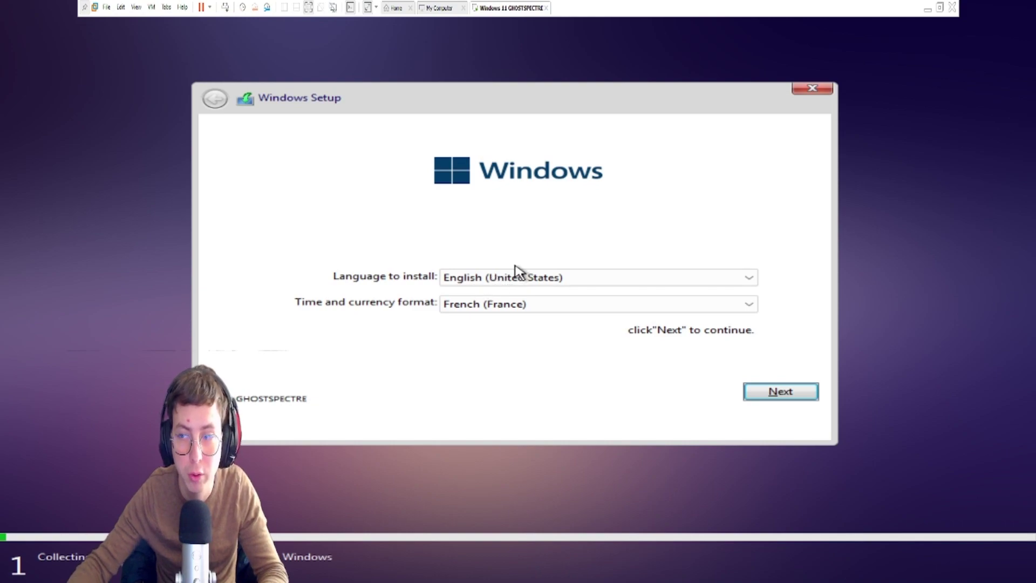
{"action": "key", "text": "Return"}
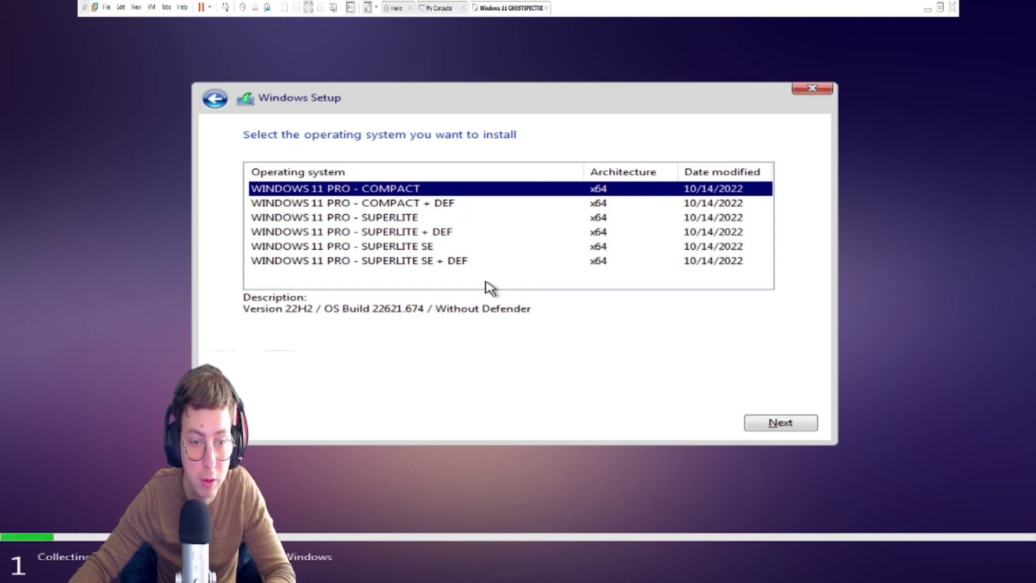
- Compare the descriptions of the Windows 11 Pro editions and select WINDOWS 11 PRO - SUPERLITE SE + DEF
{"action": "left_click", "coordinate": [432, 205]}
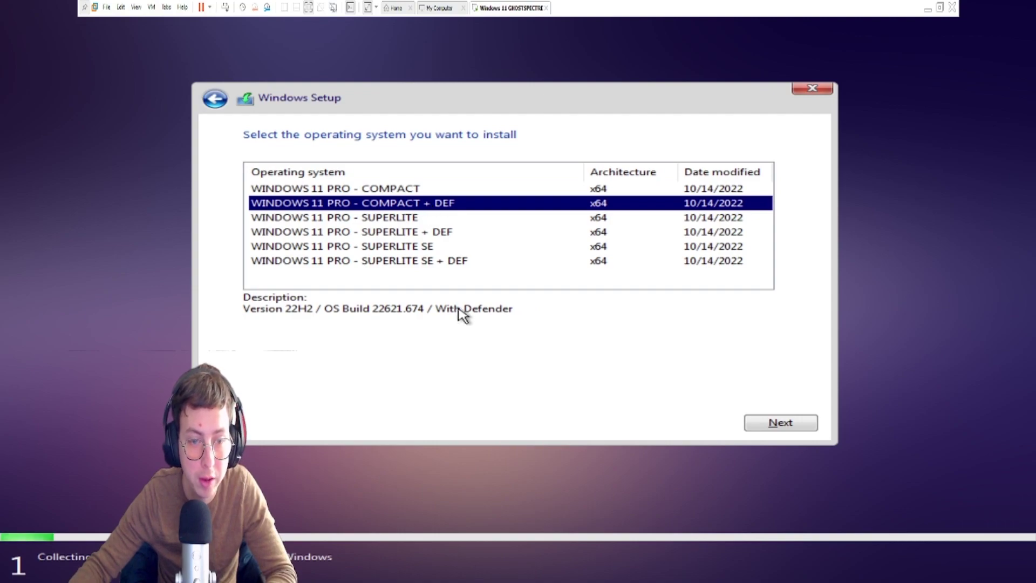
{"action": "left_click", "coordinate": [402, 219]}
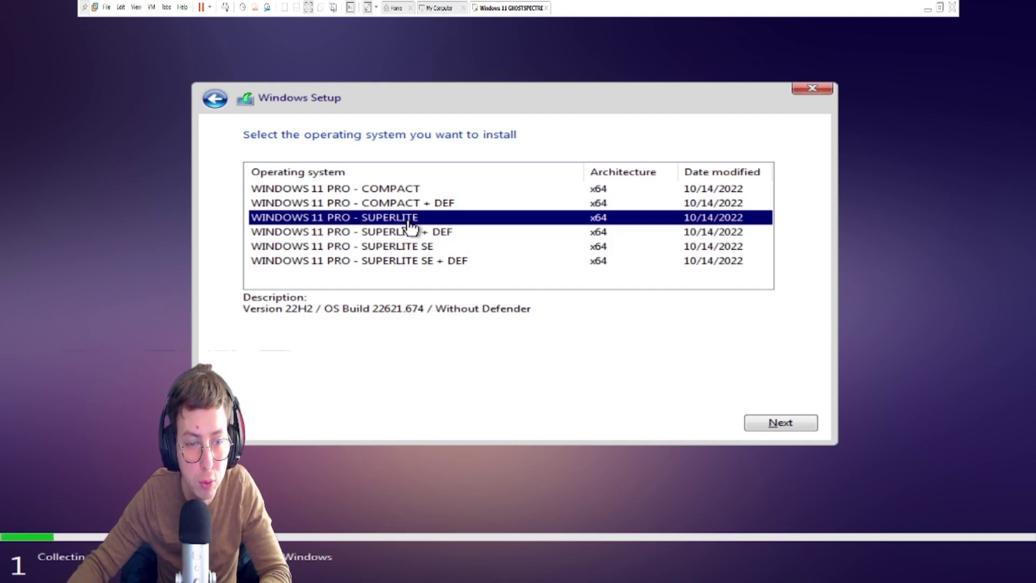
{"action": "left_click", "coordinate": [433, 236]}
{"action": "left_click", "coordinate": [428, 251]}
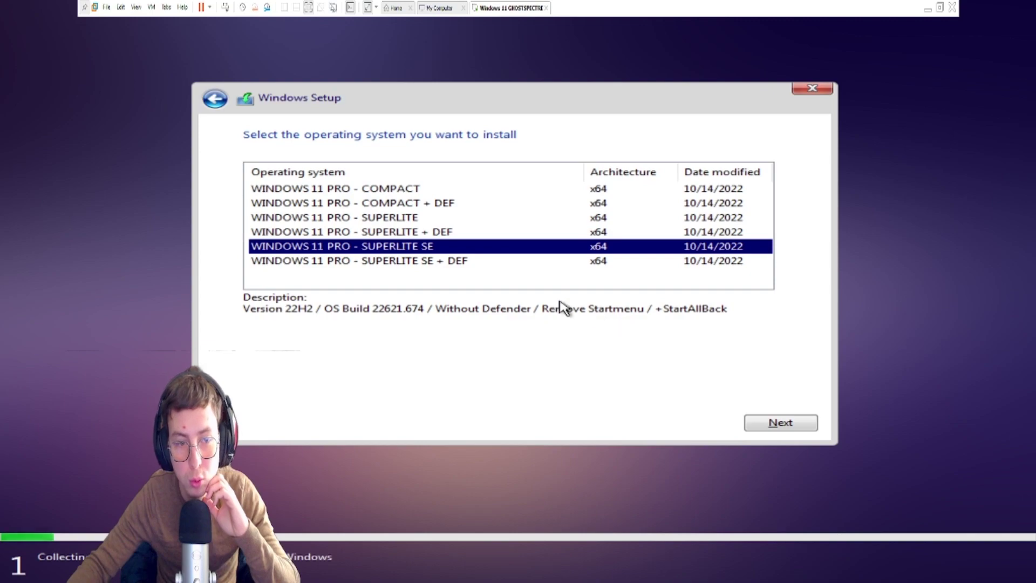
{"action": "left_click", "coordinate": [440, 264]}
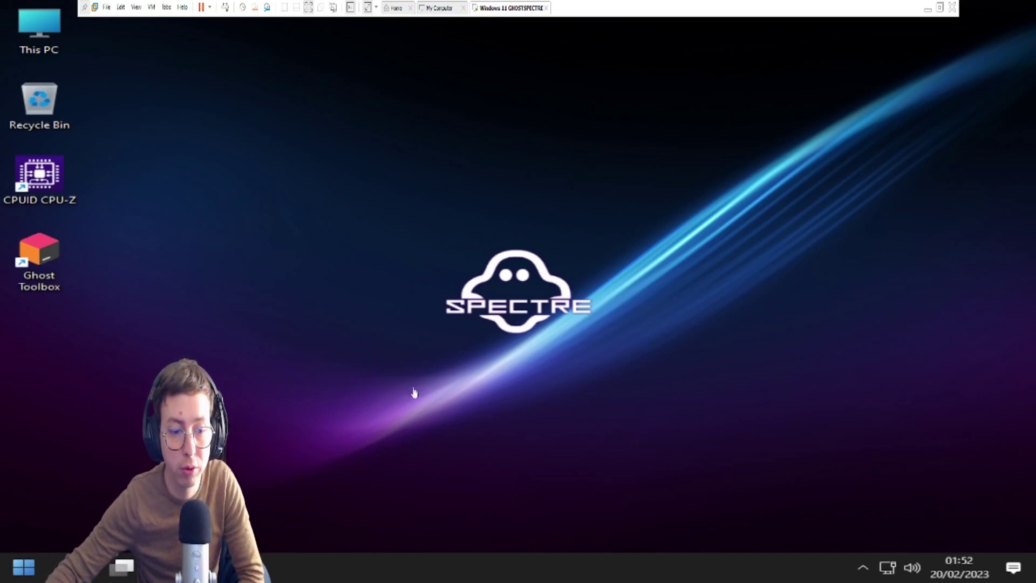
- Examine the device and Windows specifications on the system's About page, including the Windows version, and minimize Settings
{"action": "left_click", "coordinate": [43, 562]}
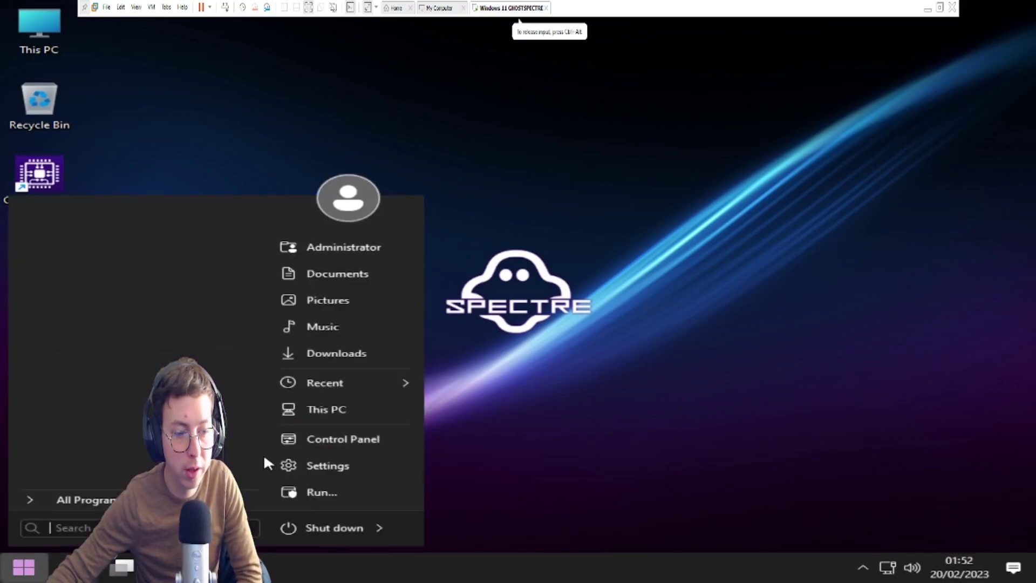
{"action": "left_click", "coordinate": [315, 467]}
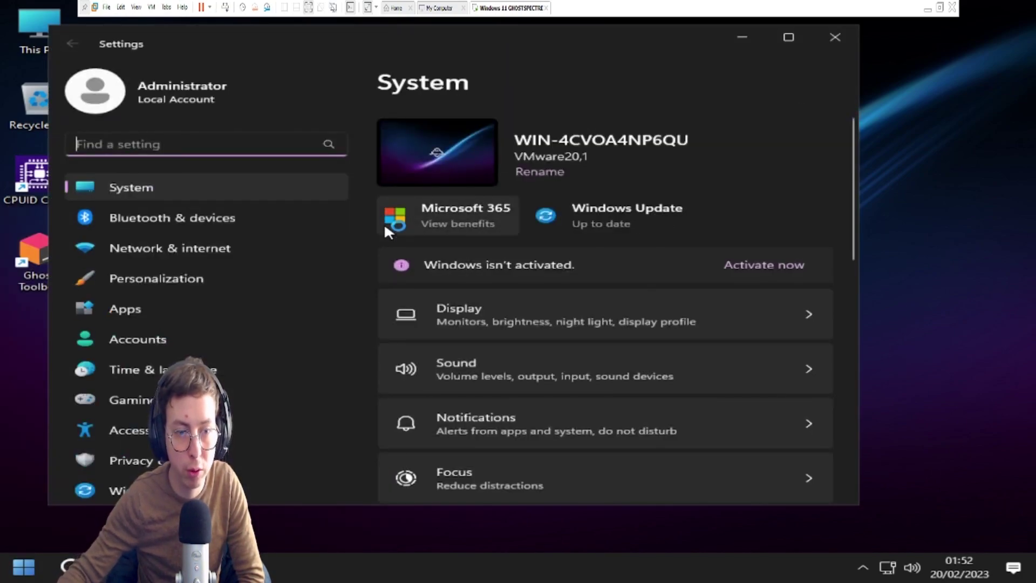
{"action": "scroll", "coordinate": [476, 413], "scroll_direction": "down", "scroll_amount": 15}
{"action": "left_click", "coordinate": [484, 444]}
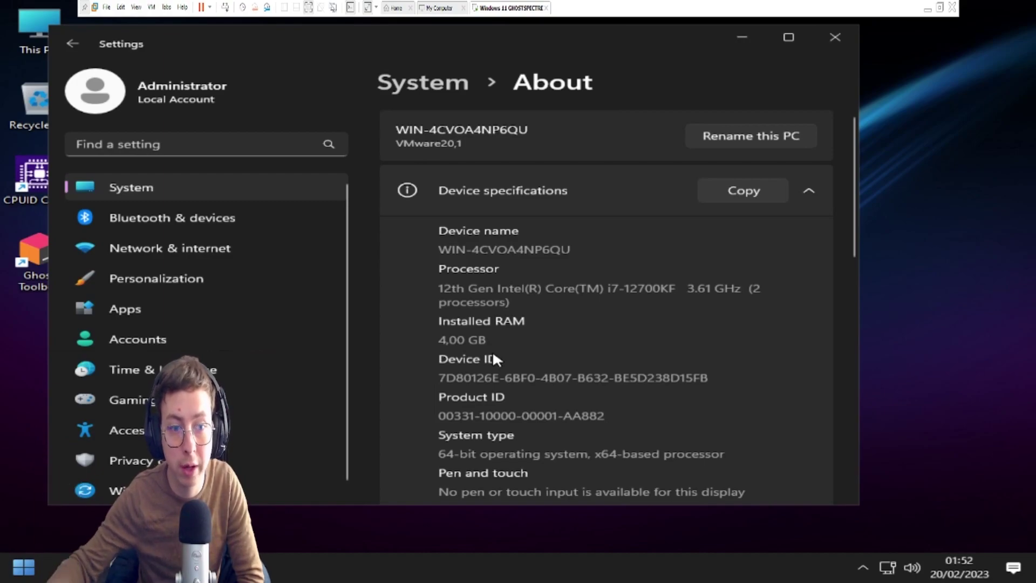
{"action": "scroll", "coordinate": [522, 334], "scroll_direction": "down", "scroll_amount": 5}
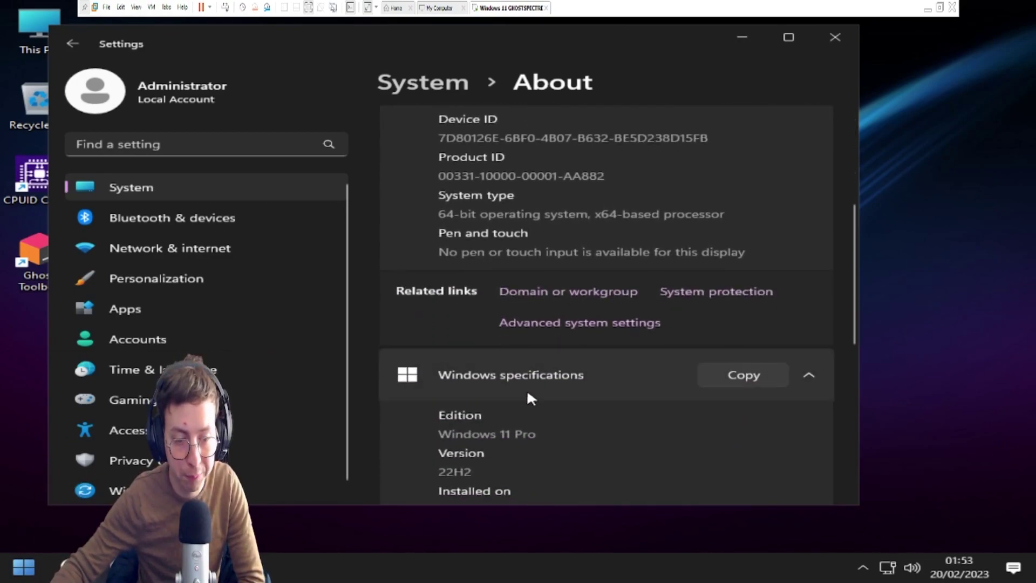
{"action": "scroll", "coordinate": [488, 453], "scroll_direction": "down", "scroll_amount": 2}
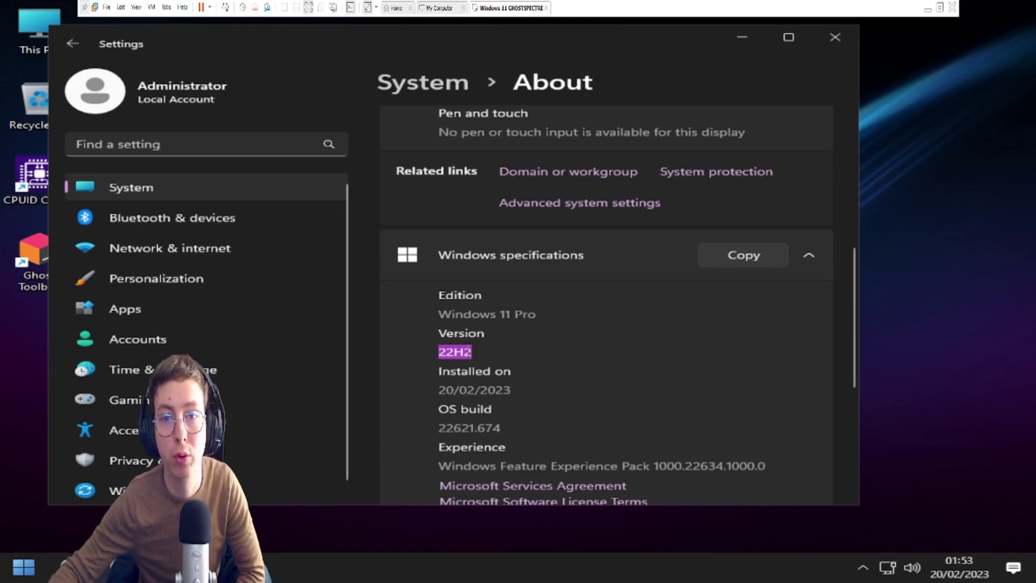
{"action": "left_click", "coordinate": [742, 38]}
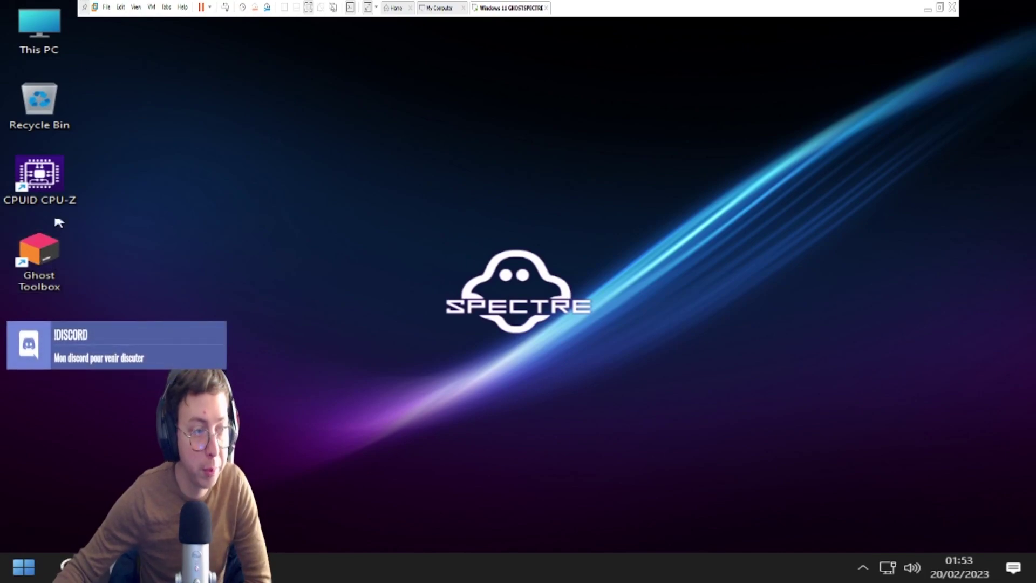
- Check the used and free space of Local Disk (C:) in its properties from File Explorer, and close the properties
{"action": "left_click", "coordinate": [13, 572]}
{"action": "type", "text": "ex"}
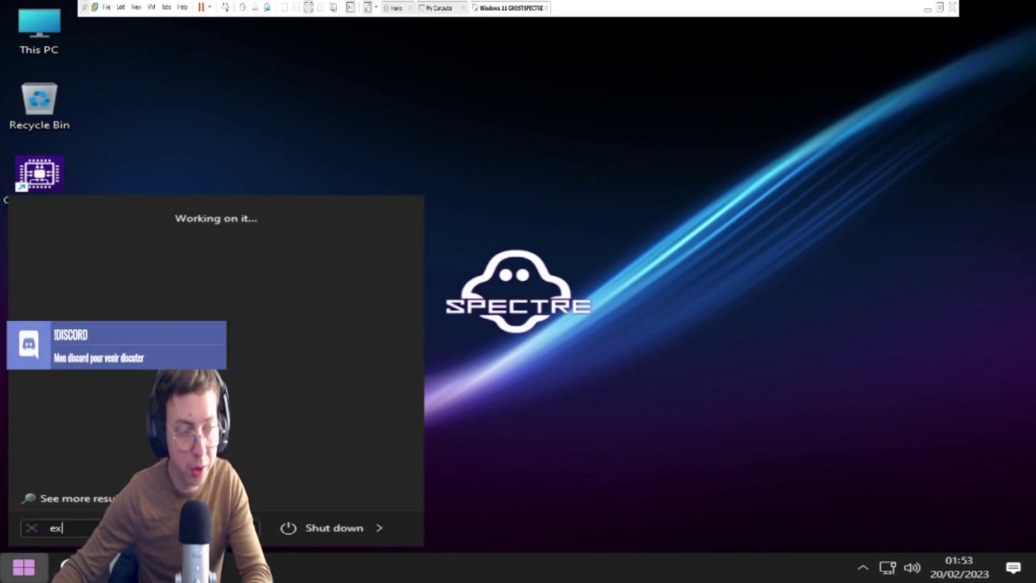
{"action": "left_click", "coordinate": [70, 238]}
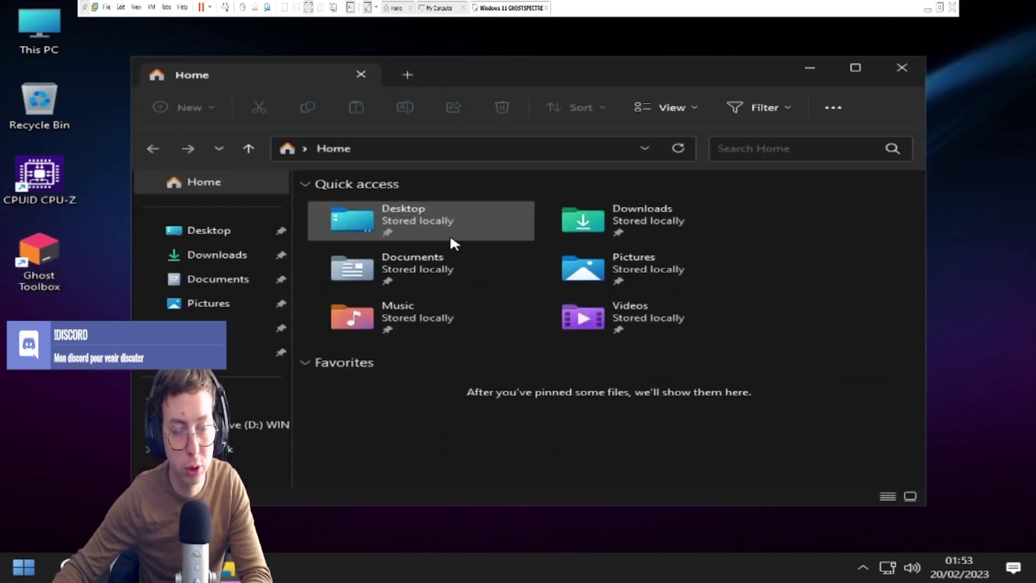
{"action": "left_click", "coordinate": [232, 398]}
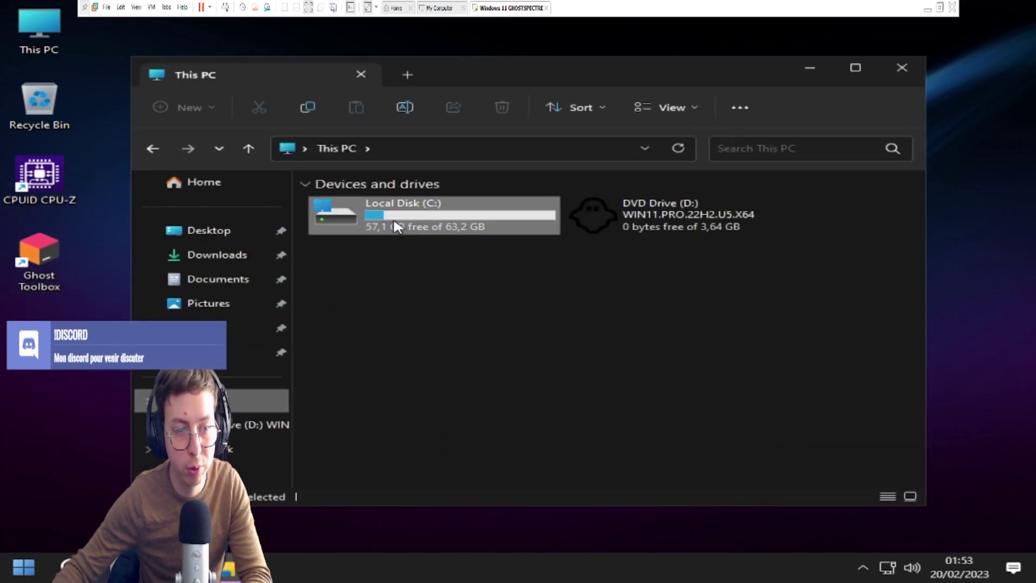
{"action": "right_click", "coordinate": [391, 219]}
{"action": "left_click", "coordinate": [453, 492]}
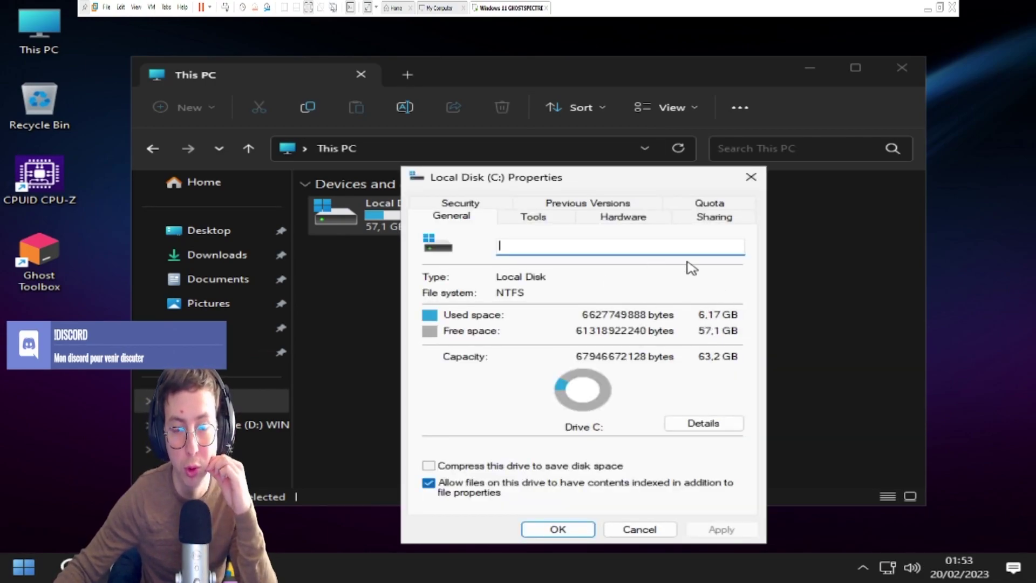
{"action": "left_click_drag", "start_coordinate": [683, 183], "coordinate": [695, 162]}
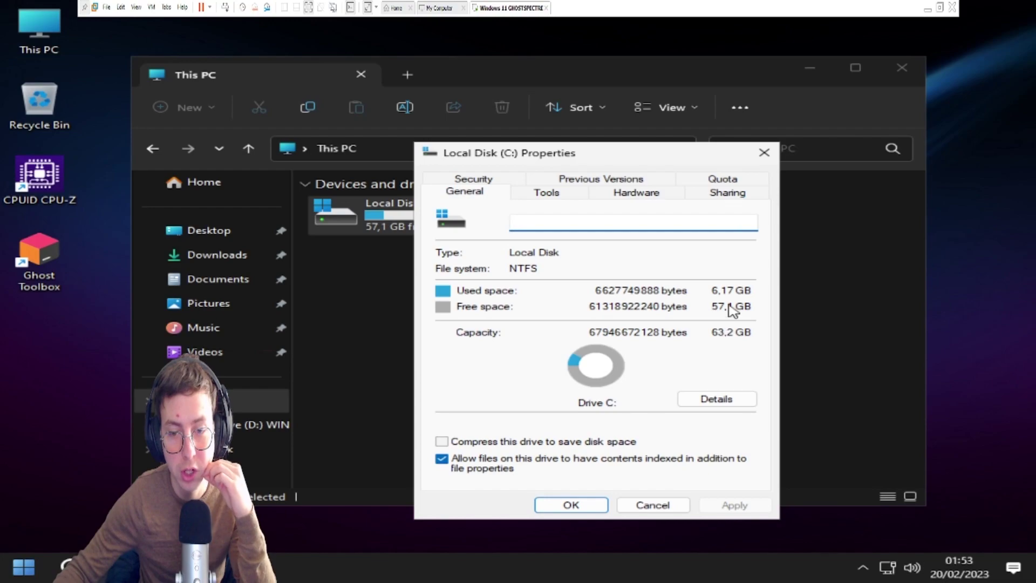
{"action": "left_click", "coordinate": [764, 153]}
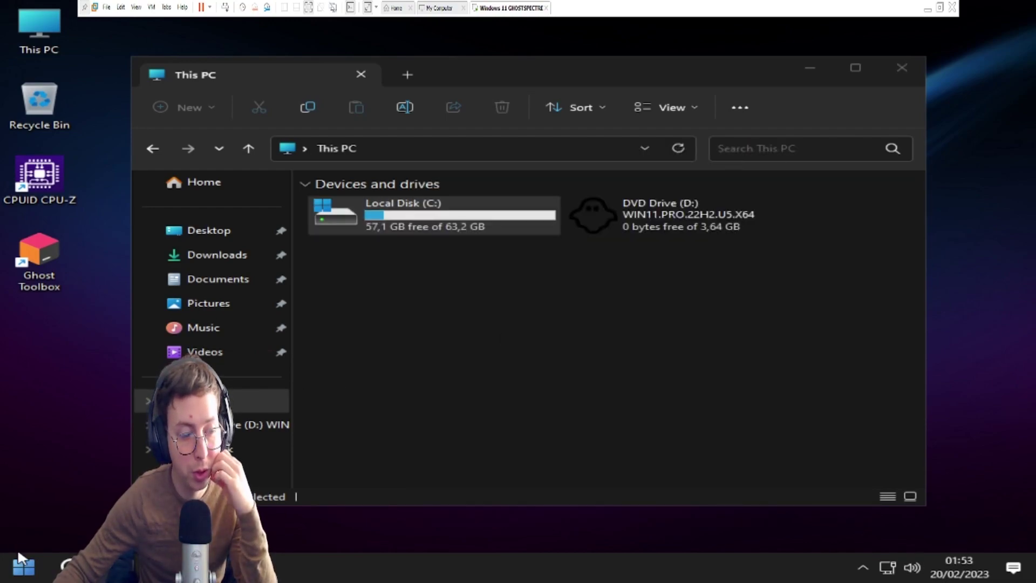
- Check the CPU and memory usage in Task Manager's performance view and minimize it
{"action": "right_click", "coordinate": [23, 566]}
{"action": "left_click", "coordinate": [101, 398]}
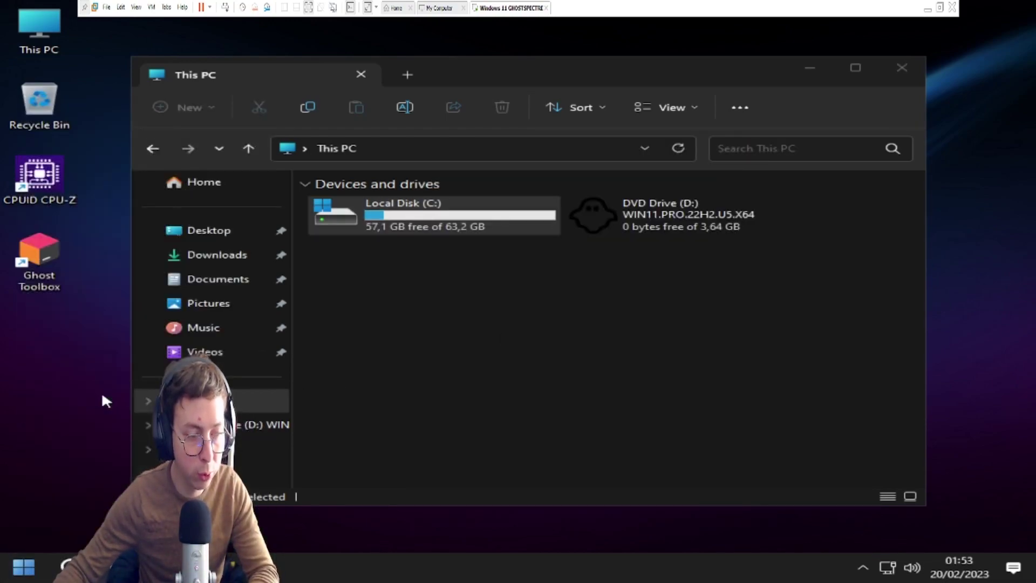
{"action": "left_click", "coordinate": [58, 99]}
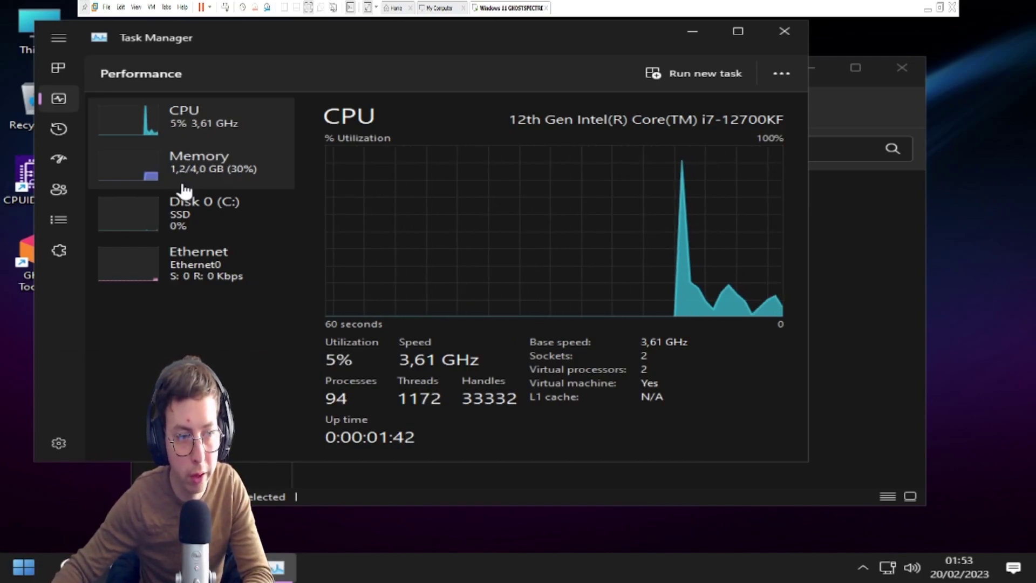
{"action": "left_click", "coordinate": [694, 32]}
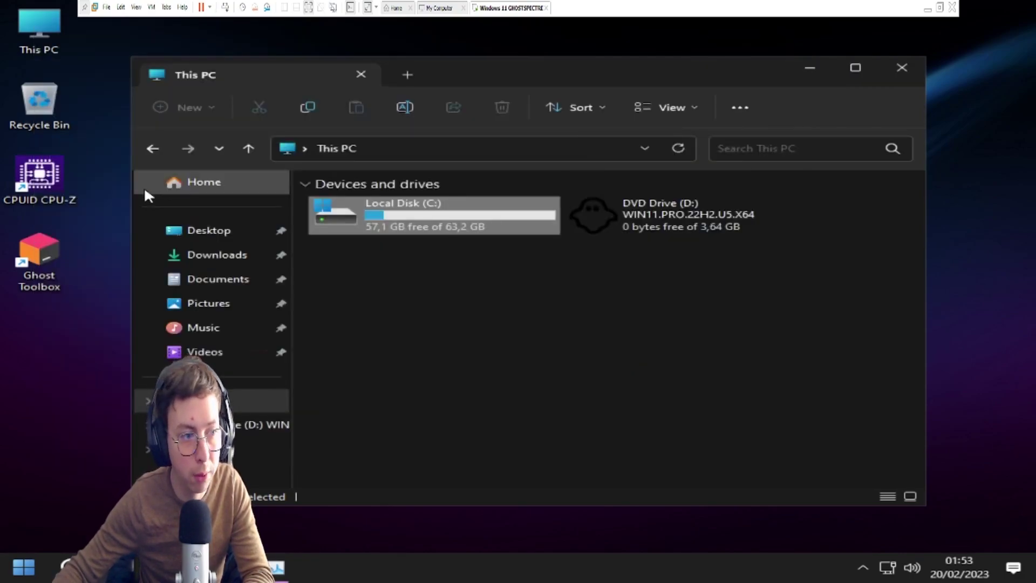
- Launch Ghost Toolbox and decline the standalone update download to reach its main options
{"action": "double_click", "coordinate": [37, 258]}
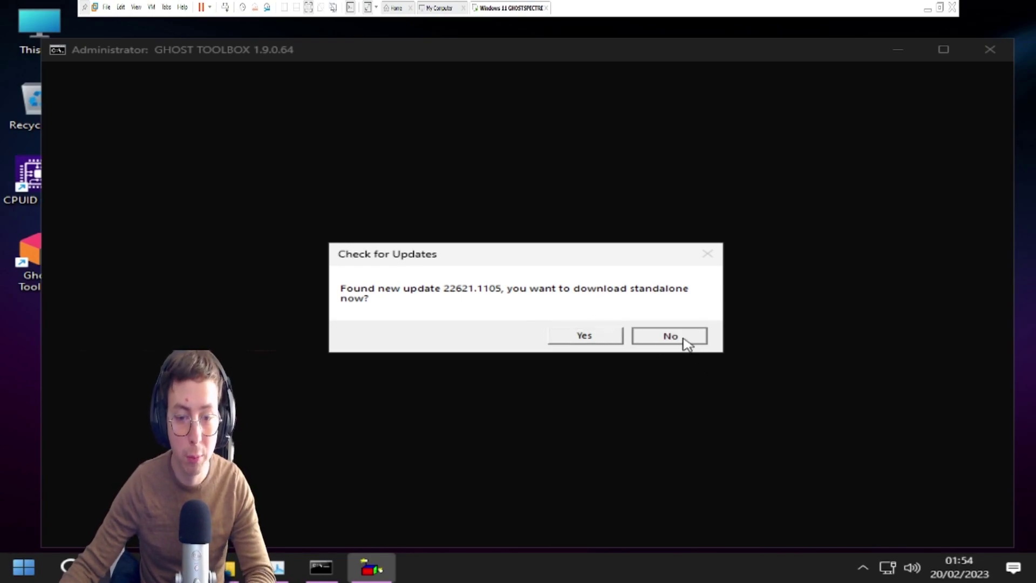
{"action": "left_click", "coordinate": [675, 337]}
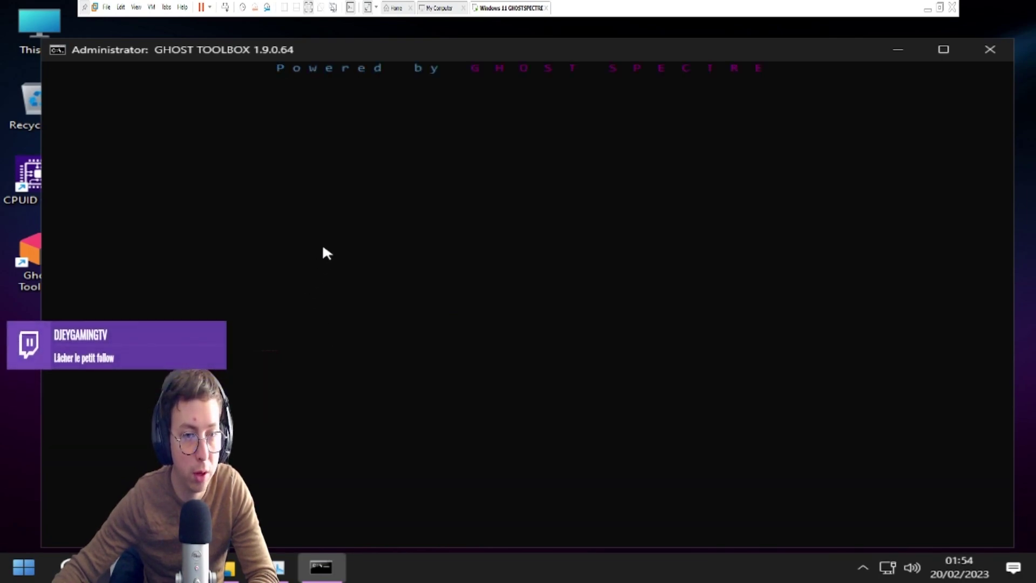
{"action": "left_click", "coordinate": [385, 179]}
{"action": "right_click", "coordinate": [384, 178]}
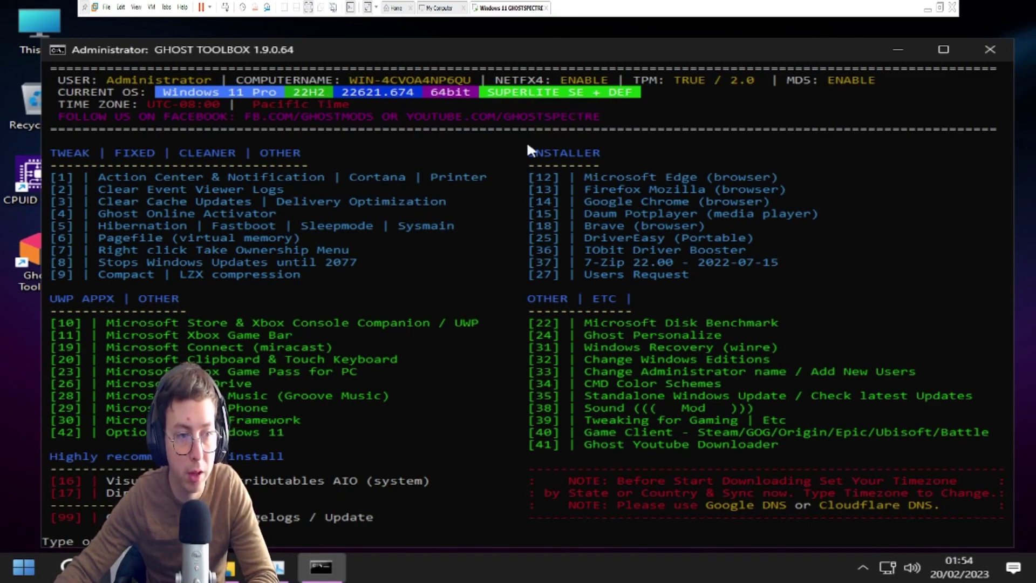
- Look through the list of all installed programs, including the Apps and Startup folders, and return to Ghost Toolbox
{"action": "left_click", "coordinate": [453, 441]}
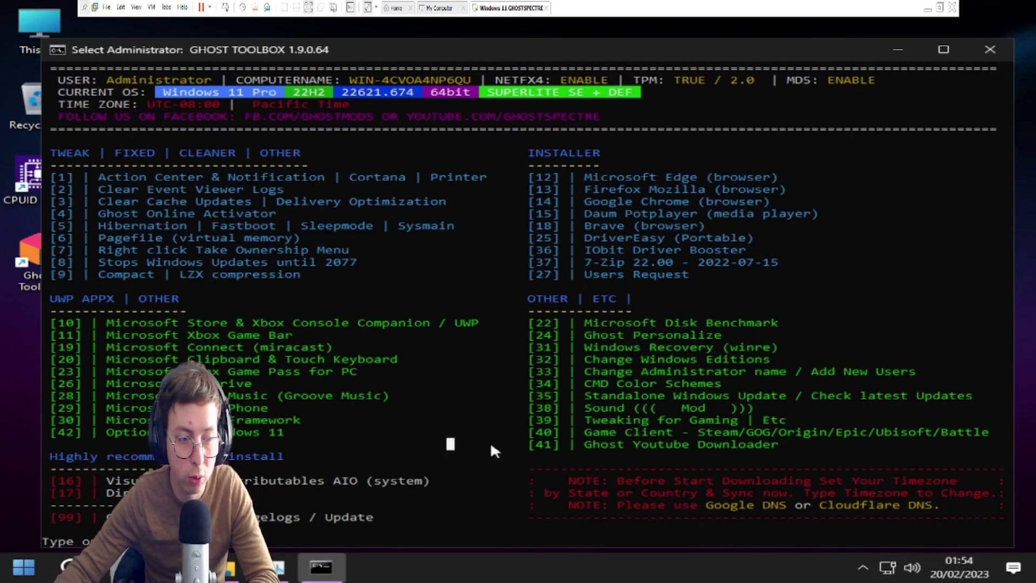
{"action": "key", "text": "super"}
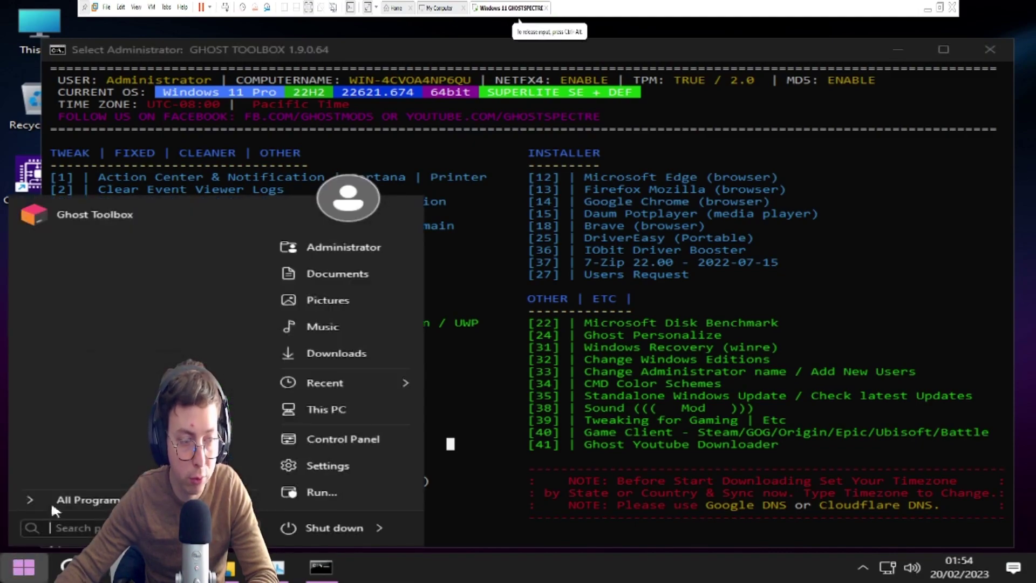
{"action": "left_click", "coordinate": [116, 499]}
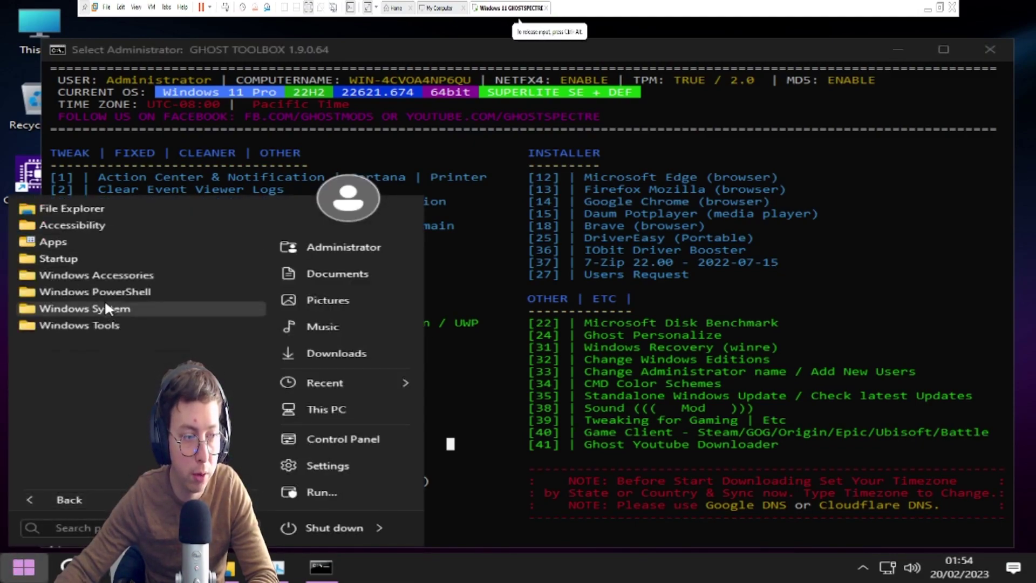
{"action": "left_click", "coordinate": [69, 242]}
{"action": "left_click", "coordinate": [68, 241]}
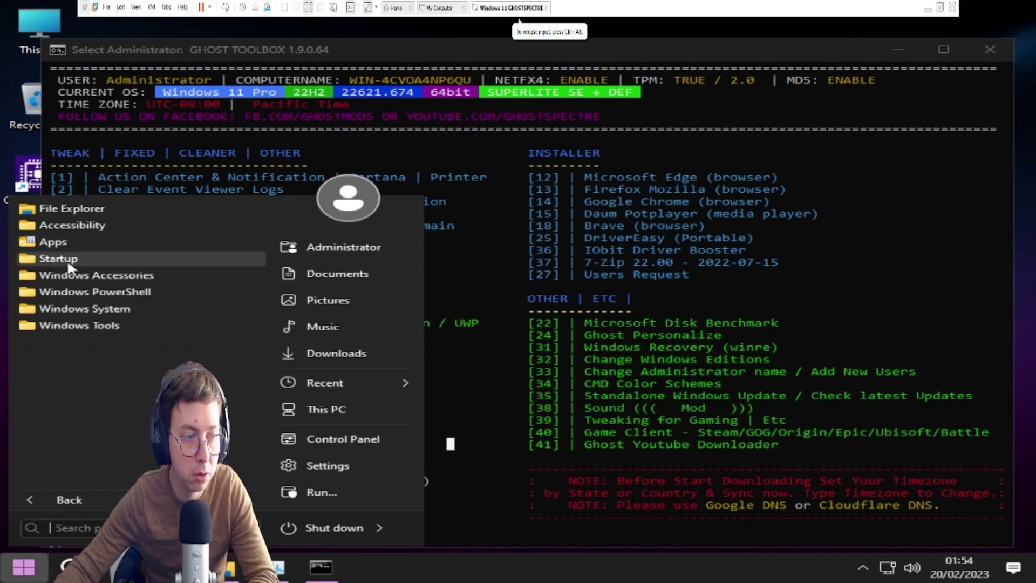
{"action": "left_click", "coordinate": [63, 261]}
{"action": "left_click", "coordinate": [63, 260]}
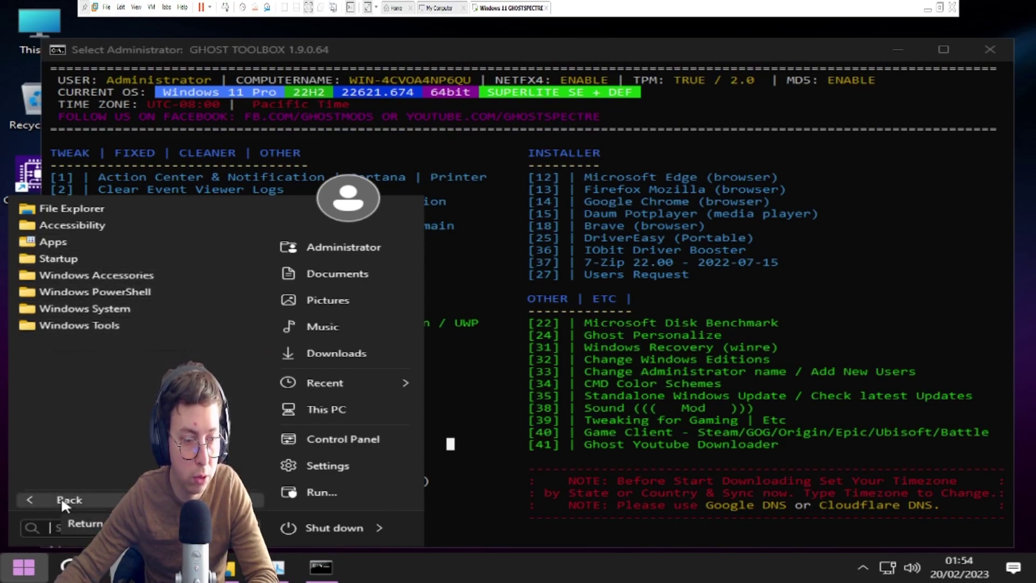
{"action": "left_click", "coordinate": [477, 381]}
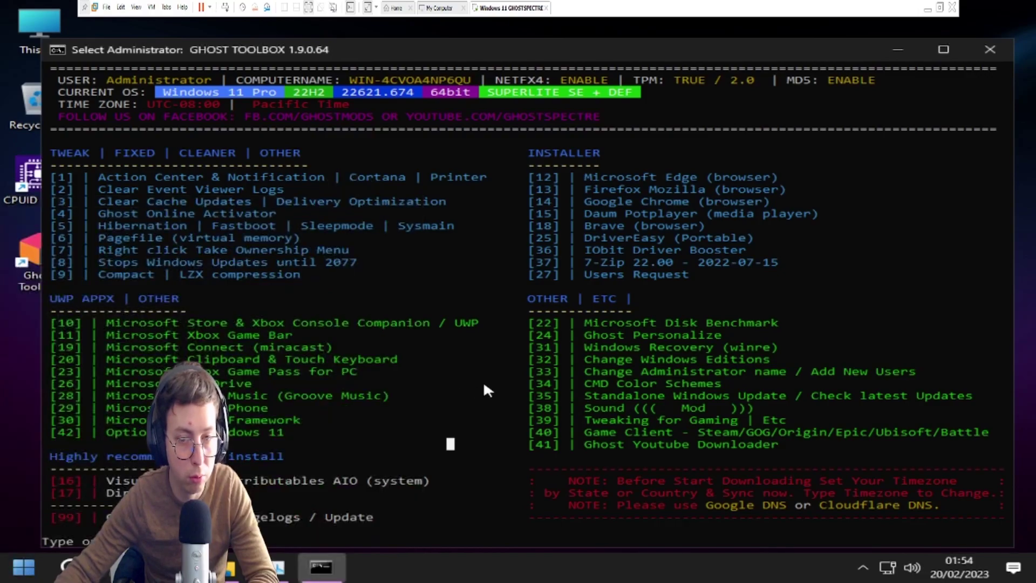
{"action": "key", "text": "Escape"}
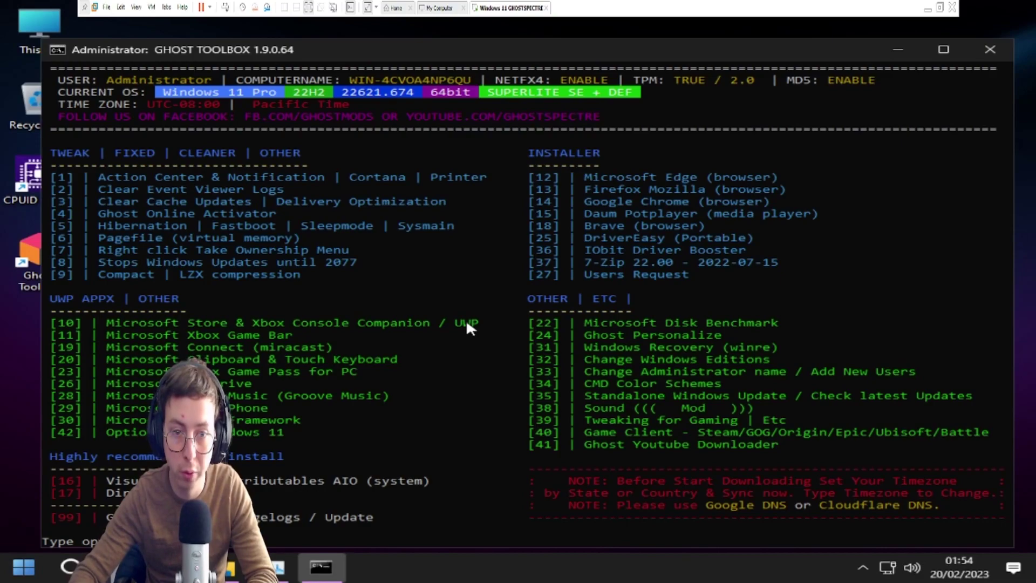
- Start the Microsoft Edge (browser) installer with toolbox option 12, choosing option 1 for the Chromium stable release
{"action": "type", "text": "12"}
{"action": "key", "text": "Return"}
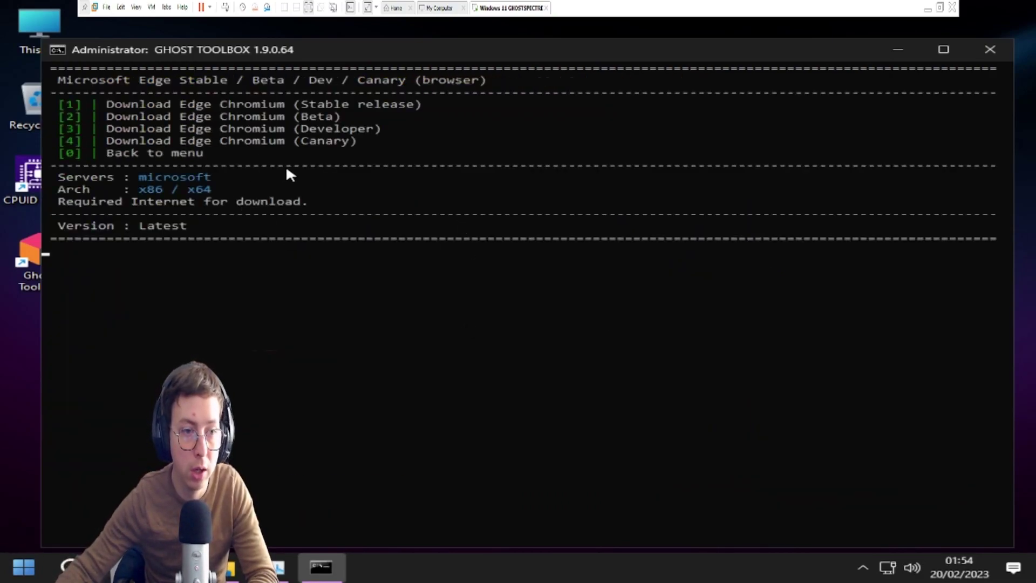
{"action": "type", "text": "1"}
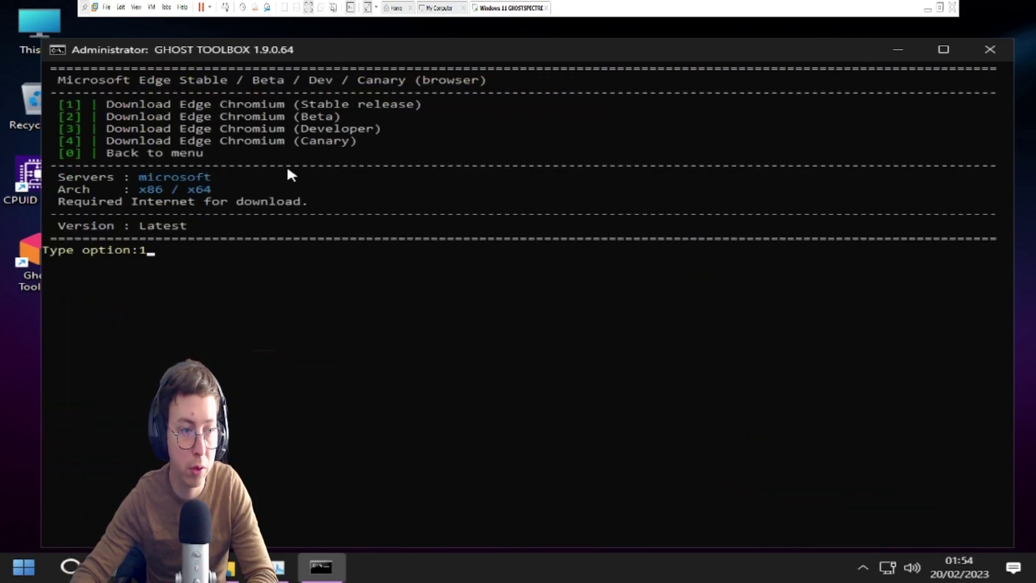
{"action": "key", "text": "Return"}
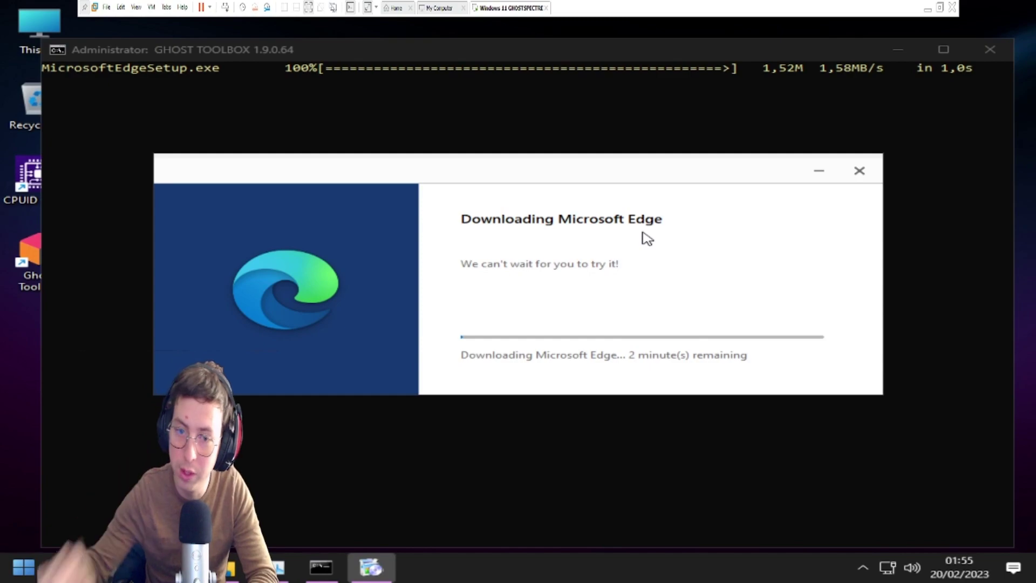
{"action": "left_click_drag", "start_coordinate": [664, 176], "coordinate": [687, 186]}
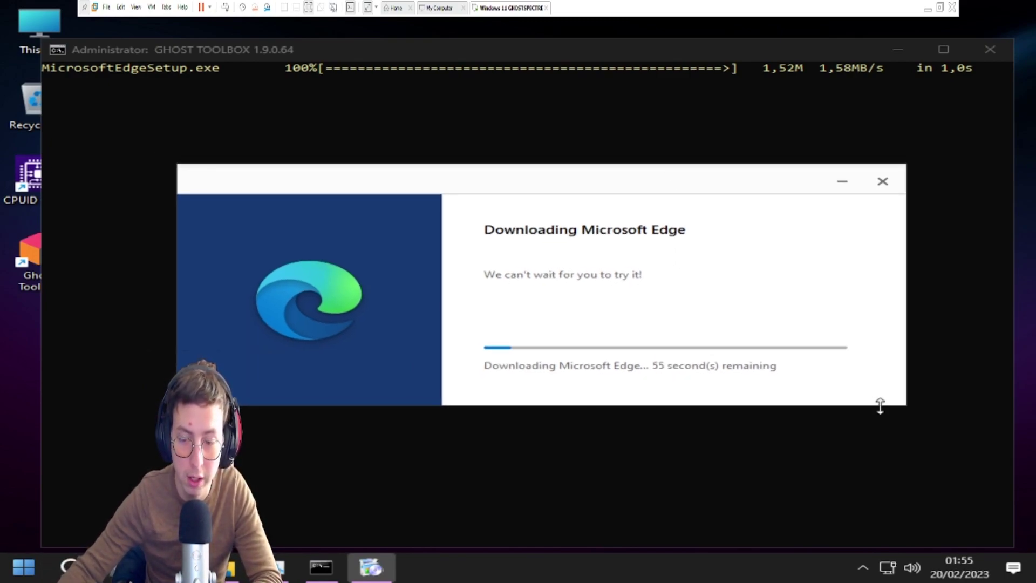
- Check the hidden system tray icons and open the Start menu while Microsoft Edge downloads
{"action": "left_click", "coordinate": [866, 564]}
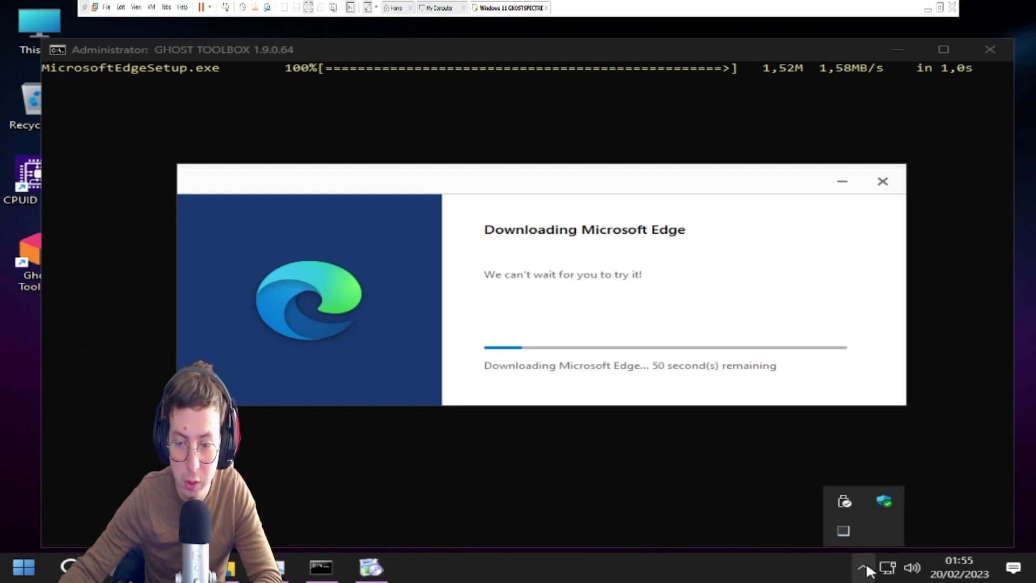
{"action": "left_click", "coordinate": [866, 564]}
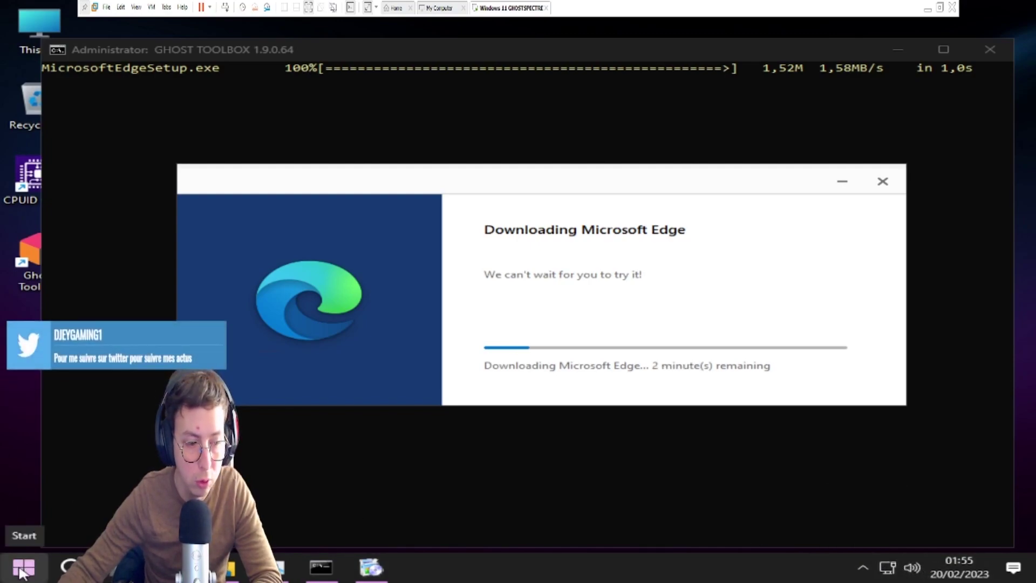
{"action": "left_click", "coordinate": [23, 569]}
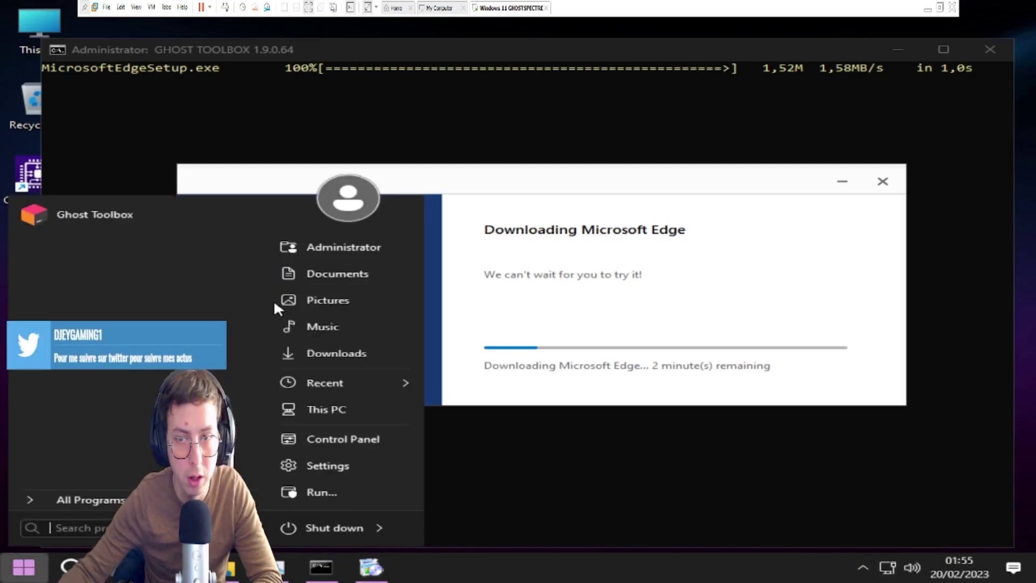